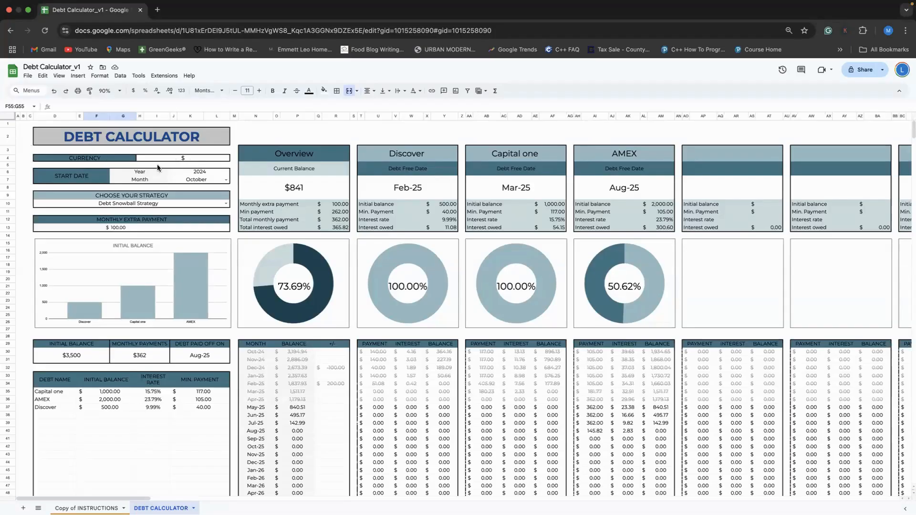
# Clear the currency symbol setting, then restore it to $
pyautogui.click(185, 158)
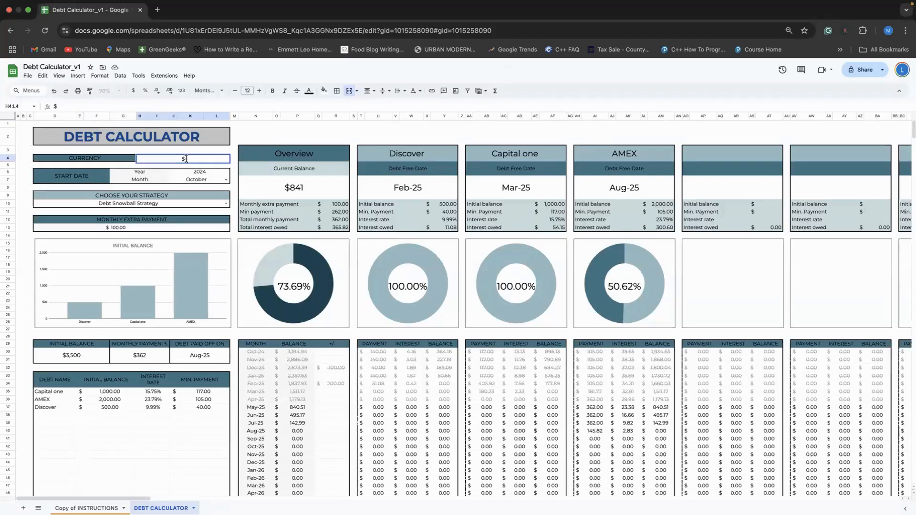
pyautogui.press('BackSpace')
pyautogui.click(236, 132)
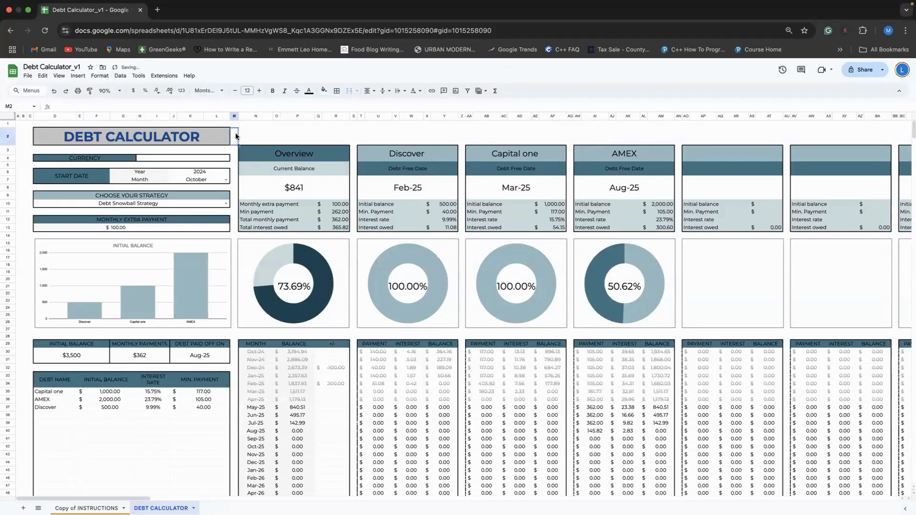
pyautogui.click(186, 159)
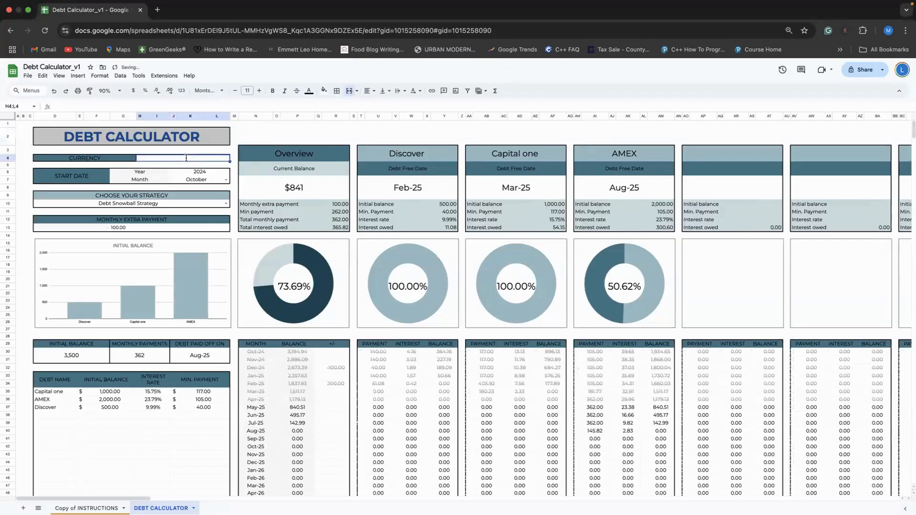
pyautogui.write('$')
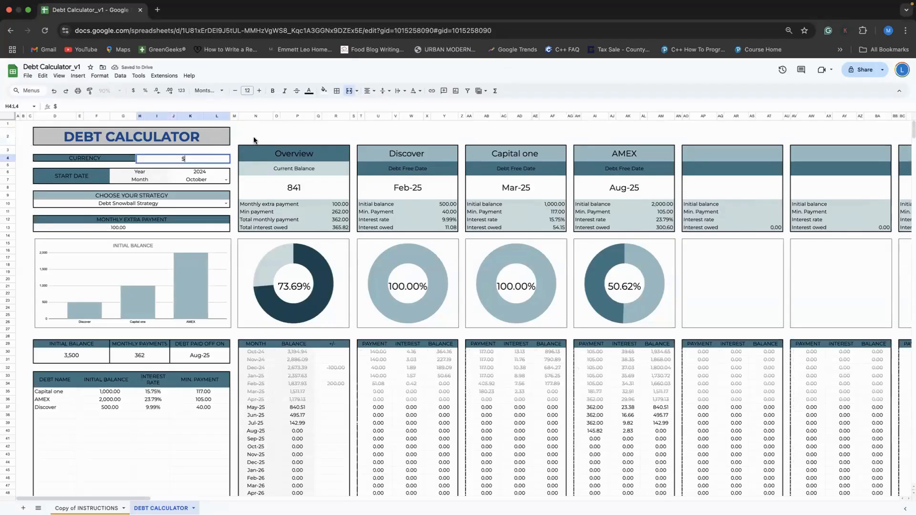
pyautogui.click(258, 133)
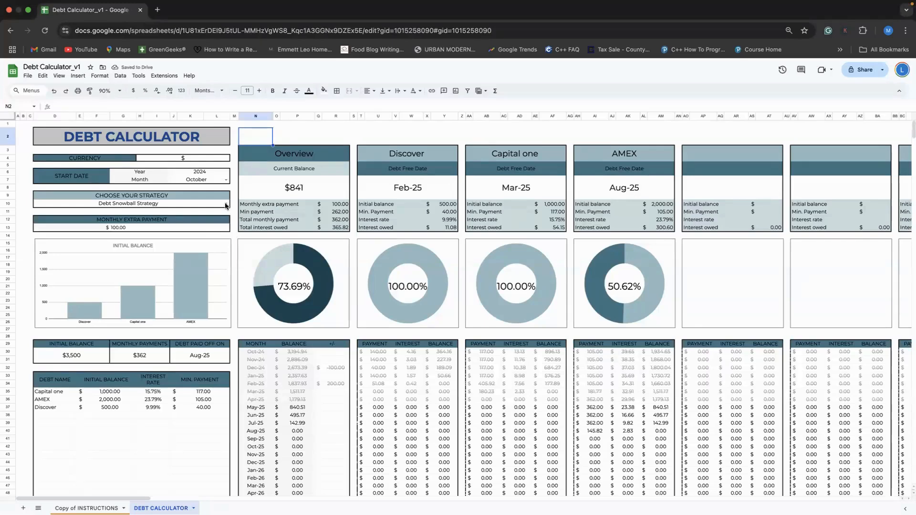
# Change the start year from 2024 to 2025 and pick January as the start month
pyautogui.click(207, 171)
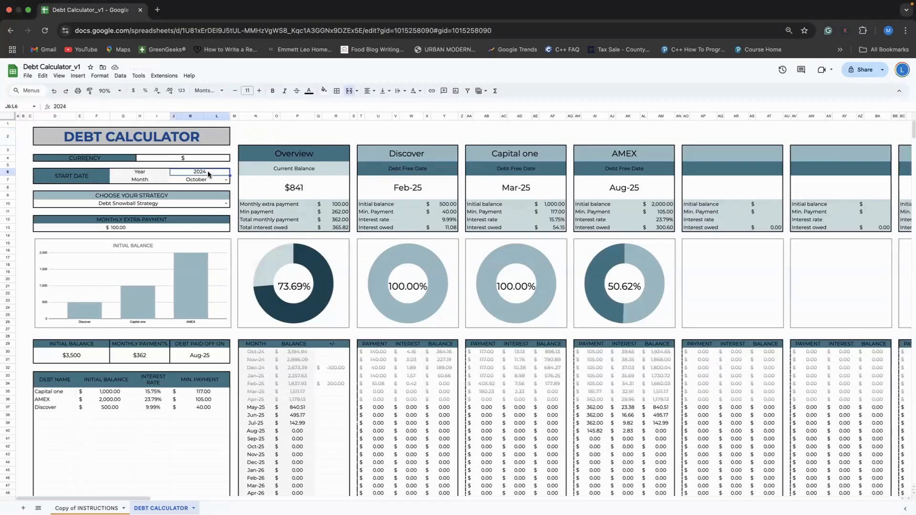
pyautogui.doubleClick(208, 171)
pyautogui.press('BackSpace')
pyautogui.press('BackSpace')
pyautogui.press('BackSpace')
pyautogui.press('BackSpace')
pyautogui.write('2025')
pyautogui.press('Return')
pyautogui.click(228, 181)
pyautogui.click(189, 189)
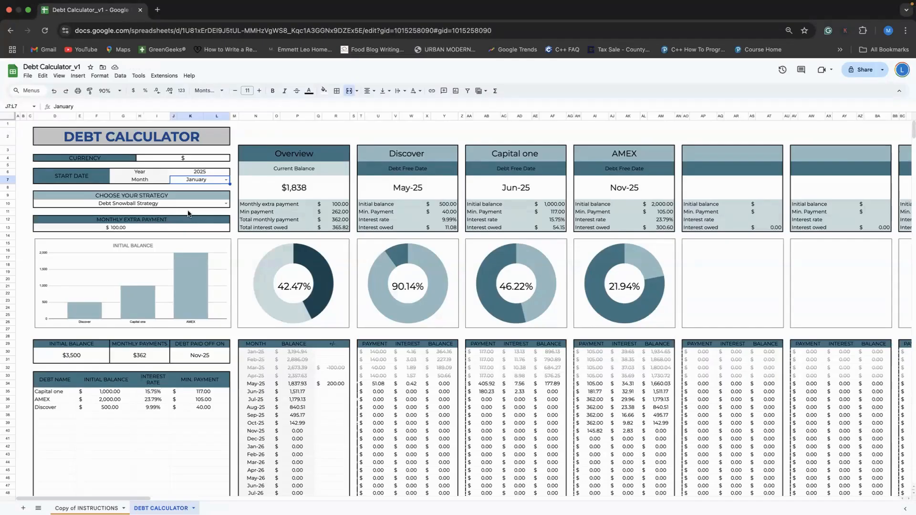
# Open the Choose Your Strategy dropdown to see the repayment strategy options
pyautogui.click(226, 205)
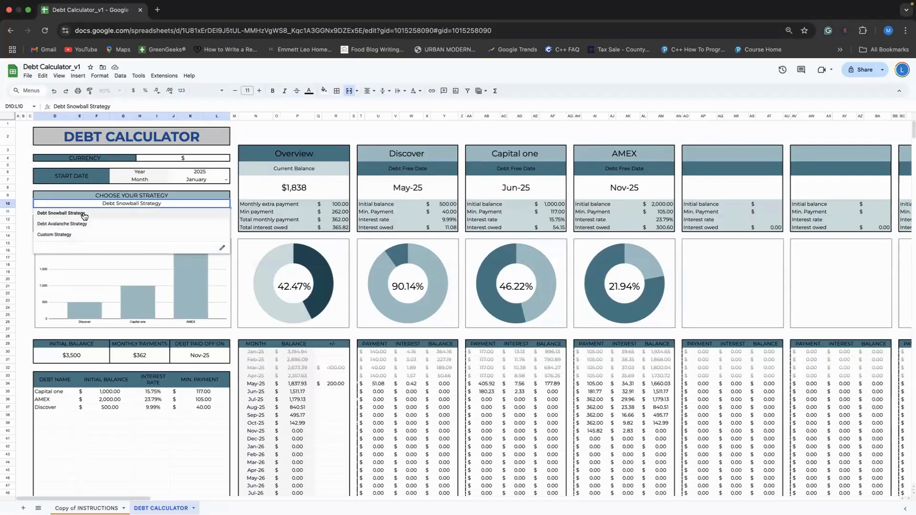
# Choose Debt Avalanche Strategy from the strategy list, then select AMEX's 23.79% interest rate
pyautogui.click(247, 131)
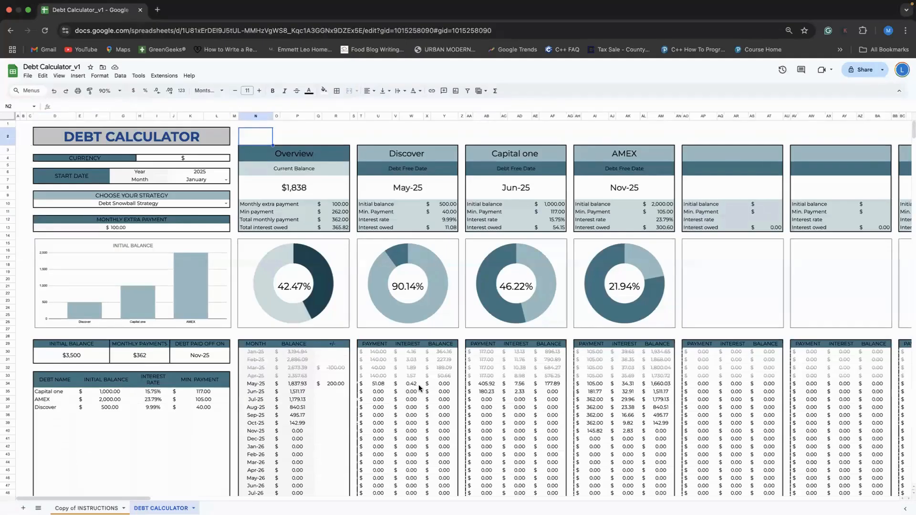
pyautogui.click(226, 204)
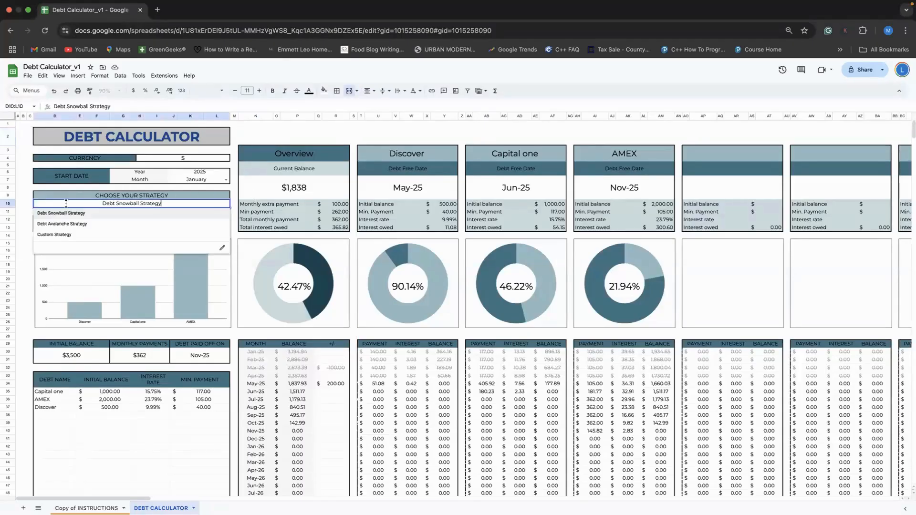
pyautogui.click(72, 226)
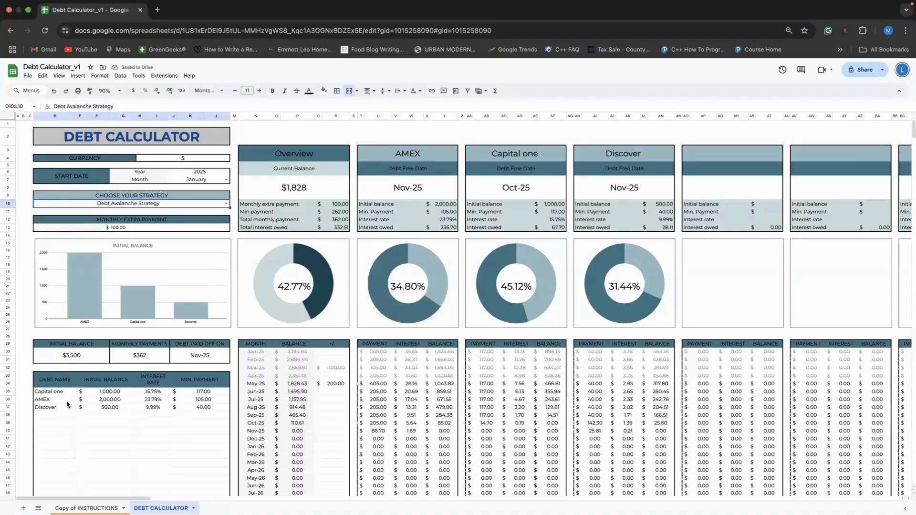
pyautogui.click(159, 402)
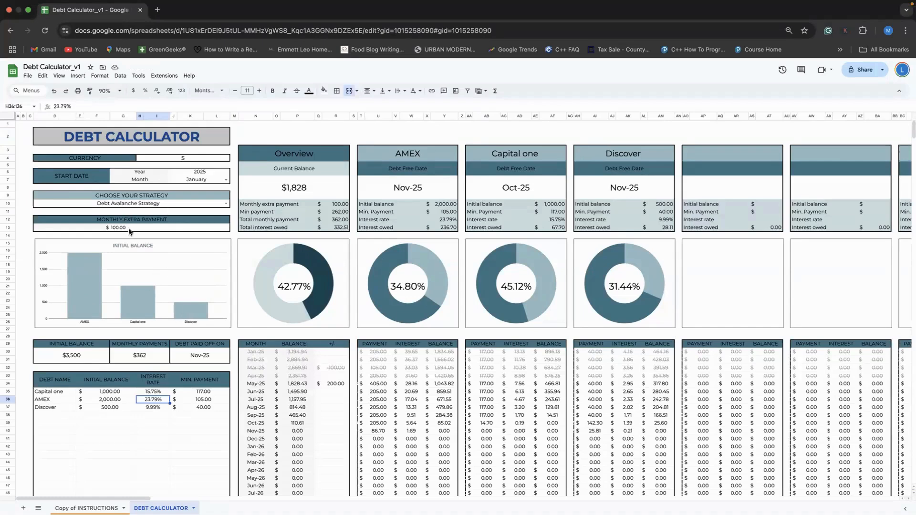
# Choose Custom Strategy, review the Discover and AMEX debt names, then select the extra payment cell
pyautogui.click(223, 203)
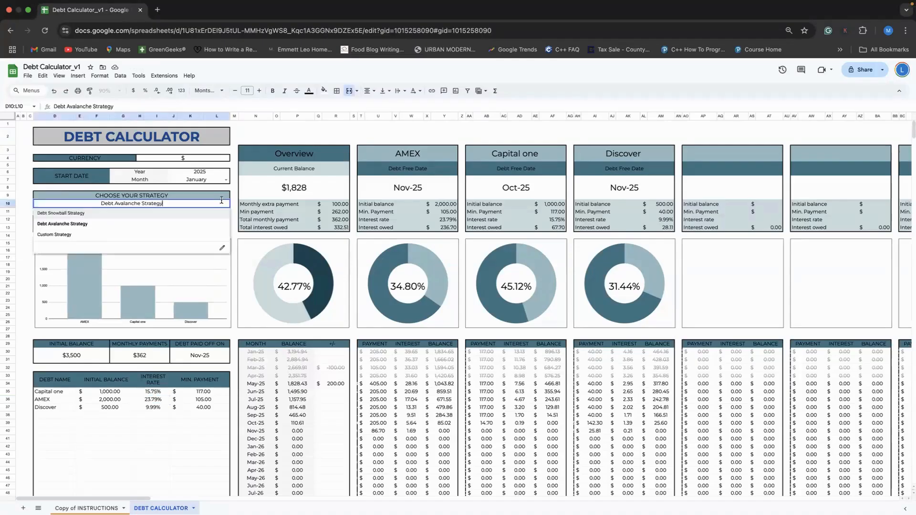
pyautogui.click(86, 235)
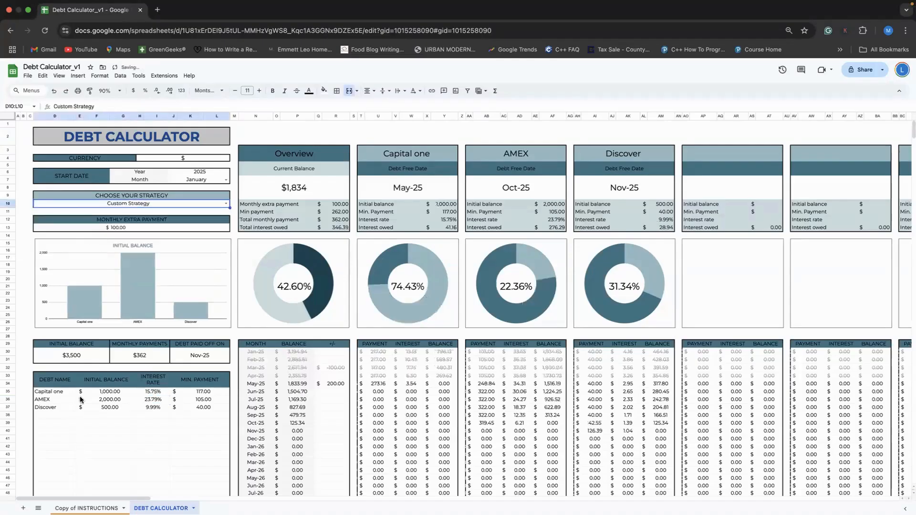
pyautogui.click(49, 407)
pyautogui.press('Up')
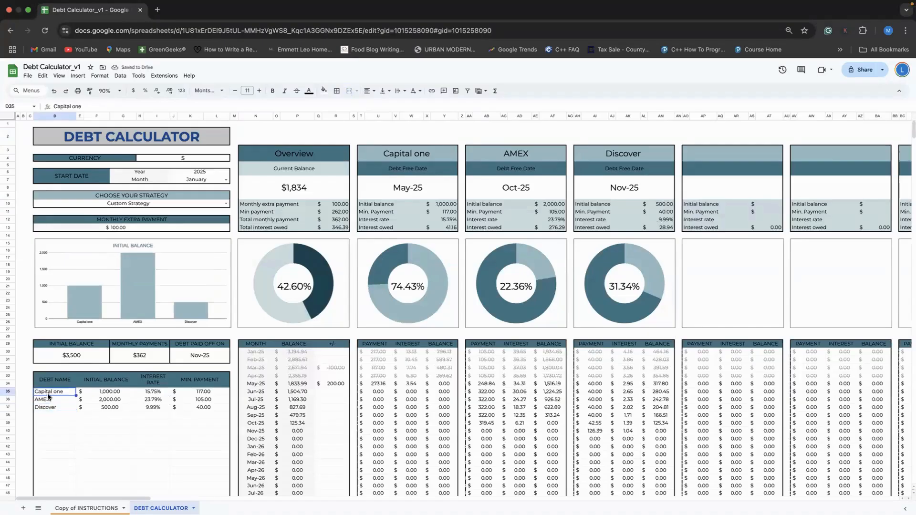
pyautogui.click(50, 408)
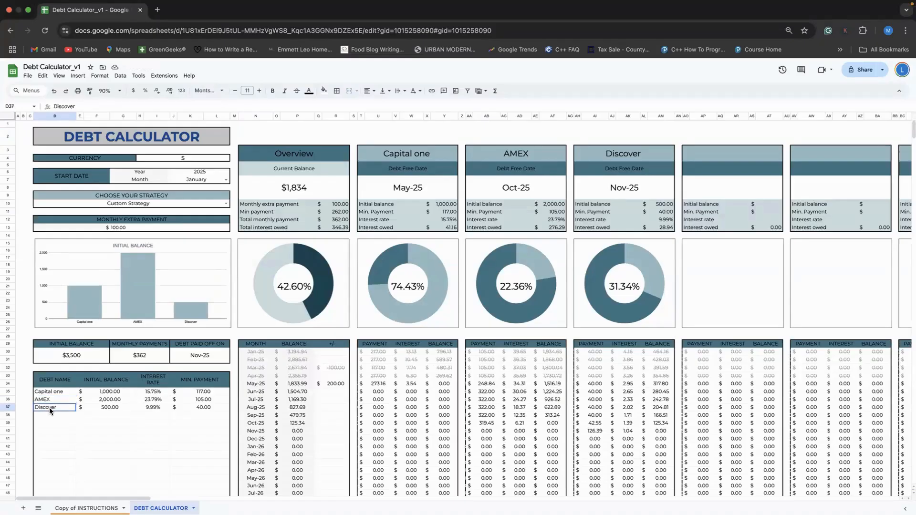
pyautogui.click(126, 229)
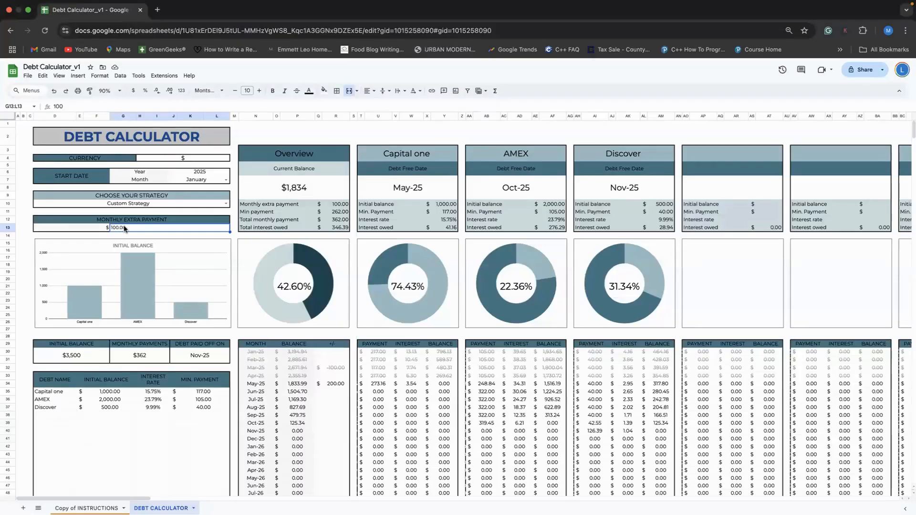
# Replace the 100 in the Monthly Extra Payment cell G13 with 50.00
pyautogui.doubleClick(136, 227)
pyautogui.press('BackSpace')
pyautogui.press('BackSpace')
pyautogui.press('BackSpace')
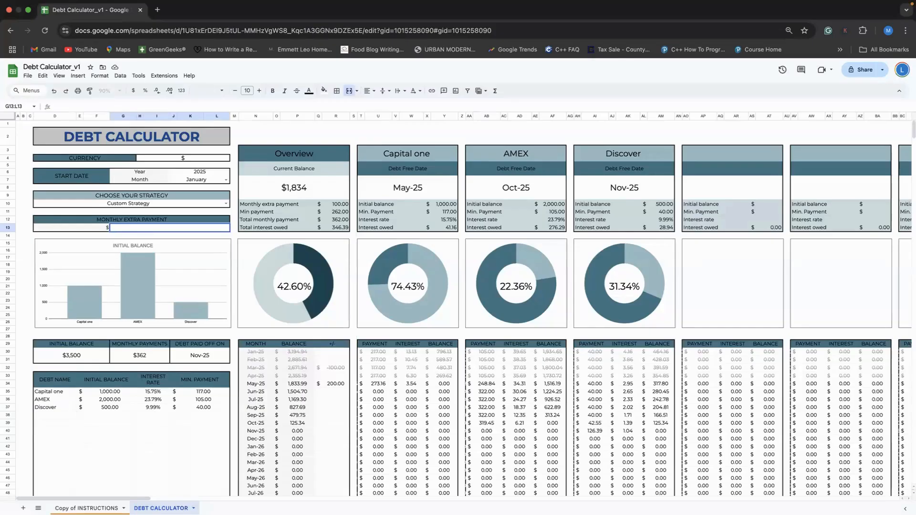
pyautogui.click(26, 206)
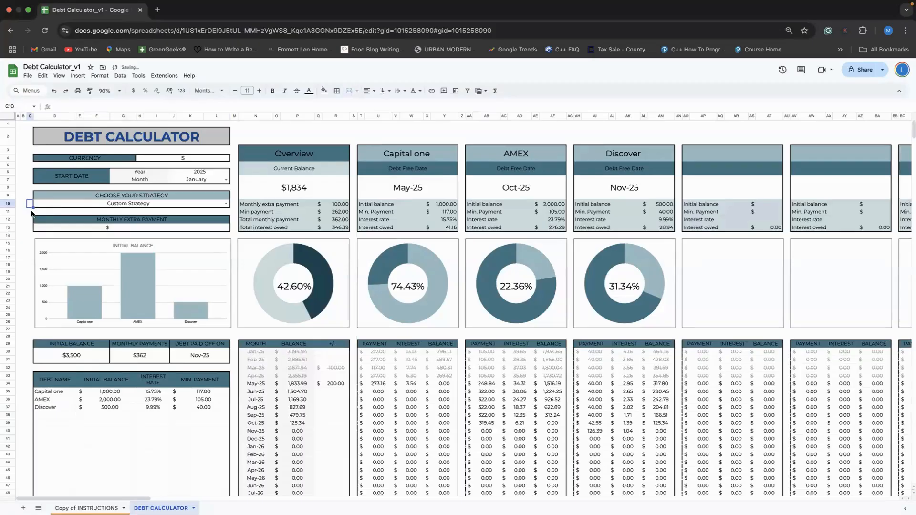
pyautogui.click(124, 230)
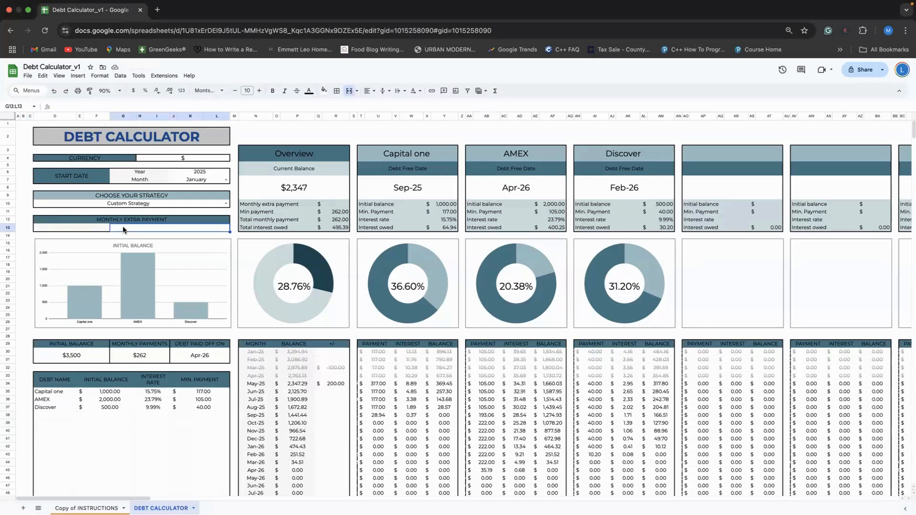
pyautogui.write('50.00')
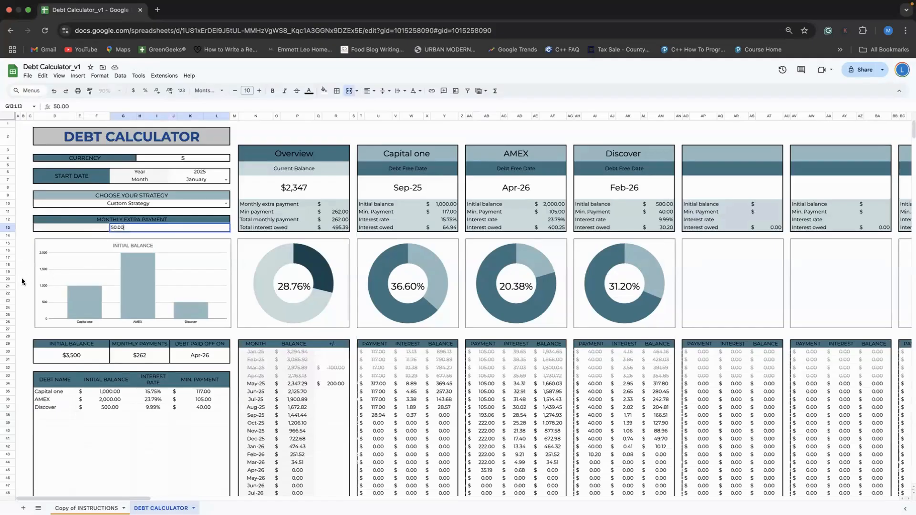
pyautogui.click(22, 279)
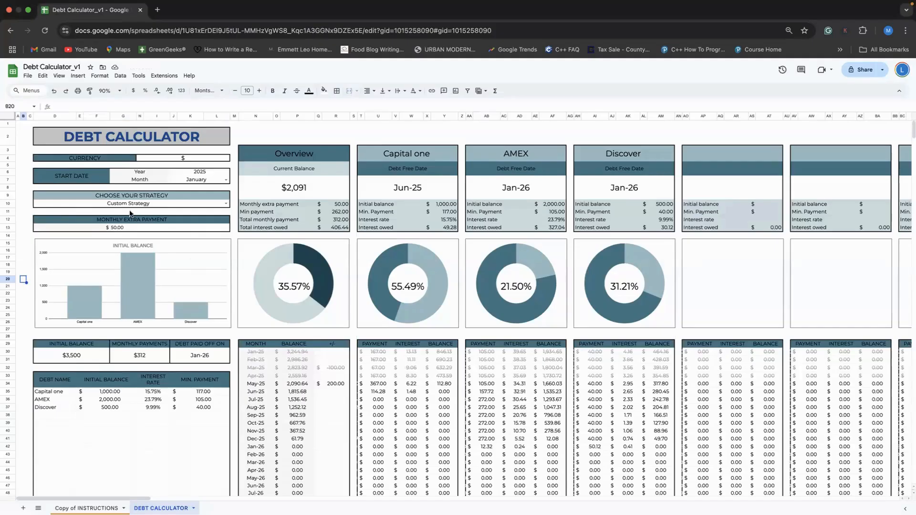
pyautogui.scroll(-3, 188, 318)
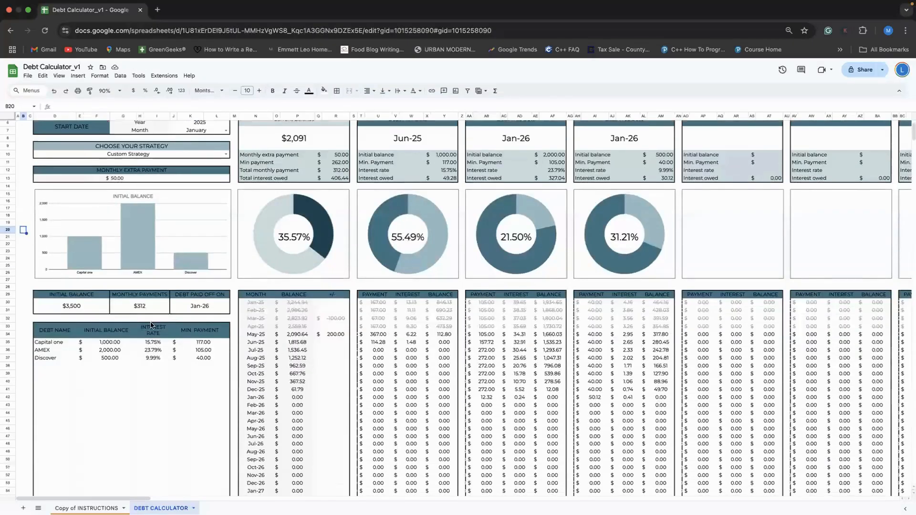
pyautogui.scroll(-2, 159, 313)
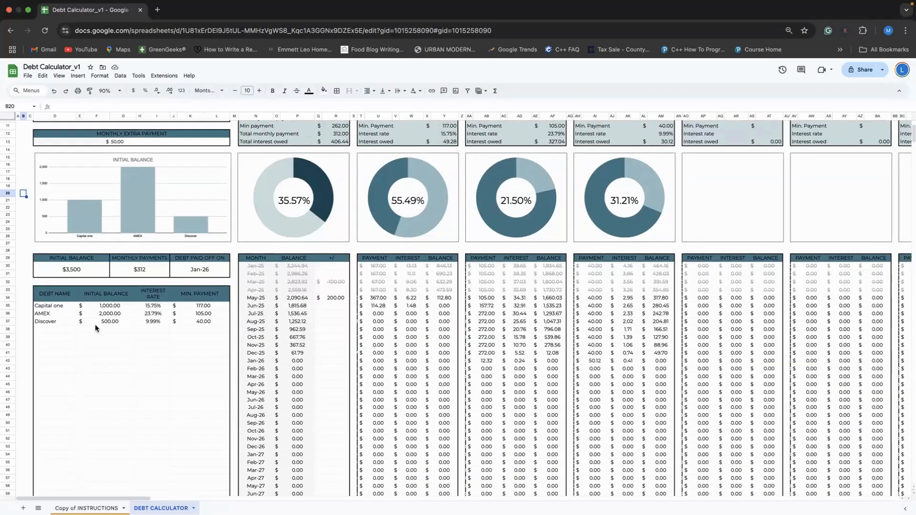
pyautogui.click(50, 329)
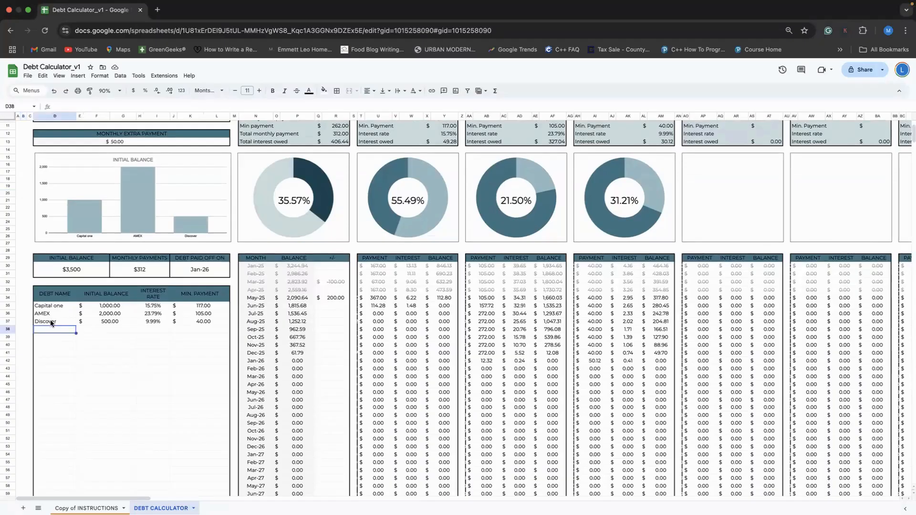
pyautogui.click(53, 308)
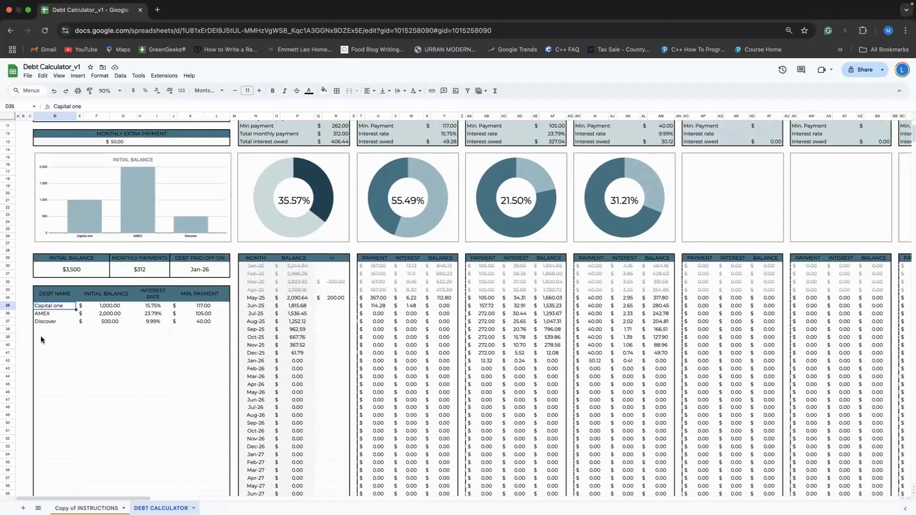
pyautogui.click(45, 327)
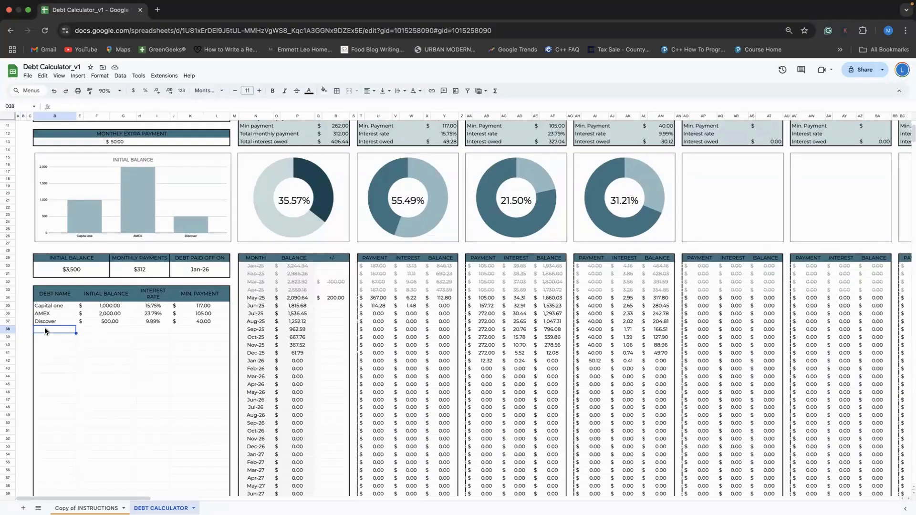
# Fill row 38 with Amazon CC, balance 5000, rate 27.23 and minimum payment 150
pyautogui.write('Amazon')
pyautogui.write('CC')
pyautogui.click(111, 327)
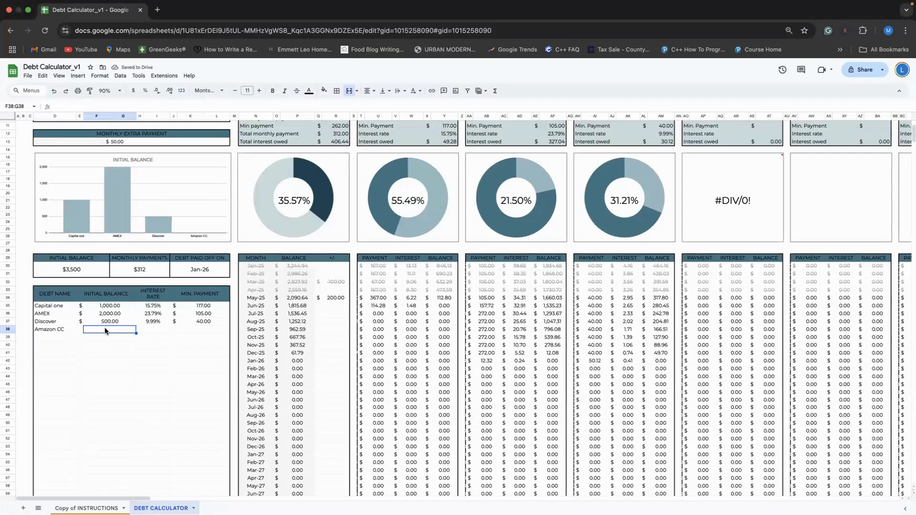
pyautogui.write('5000')
pyautogui.click(149, 327)
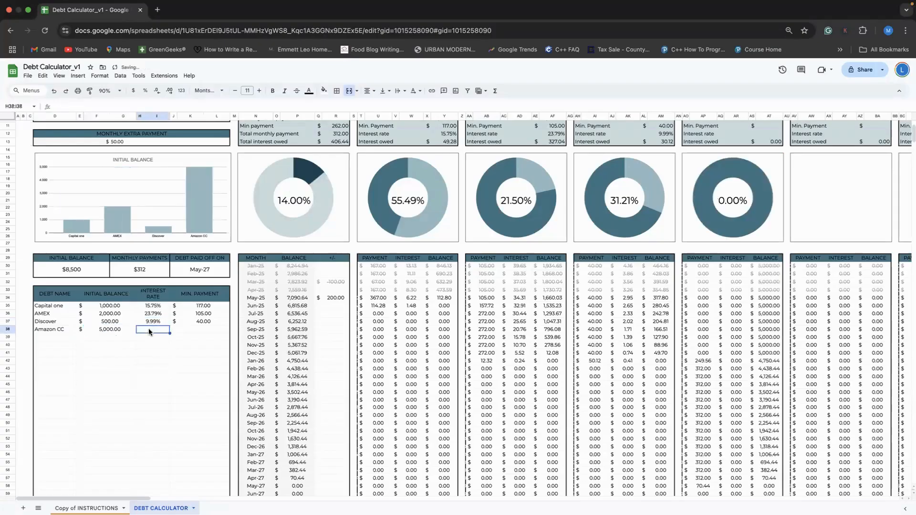
pyautogui.write('27.23')
pyautogui.click(199, 329)
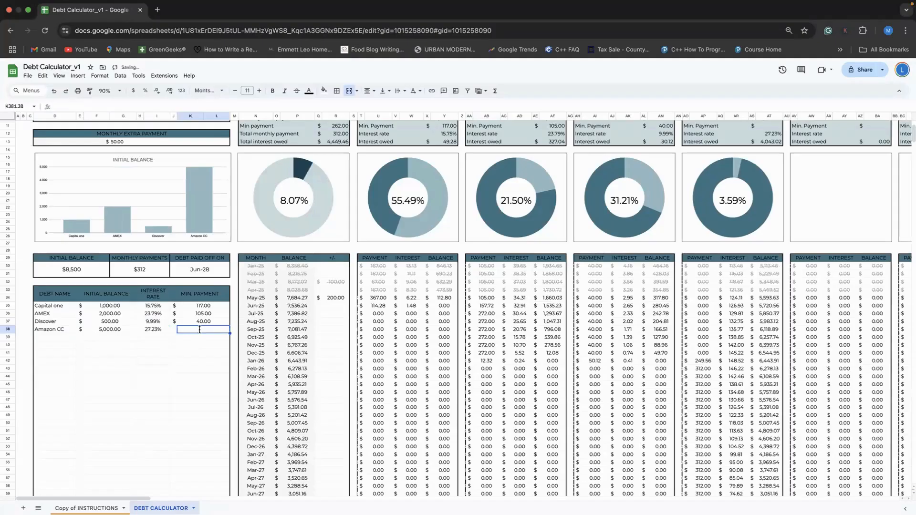
pyautogui.write('150')
pyautogui.click(152, 401)
pyautogui.scroll(2, 201, 358)
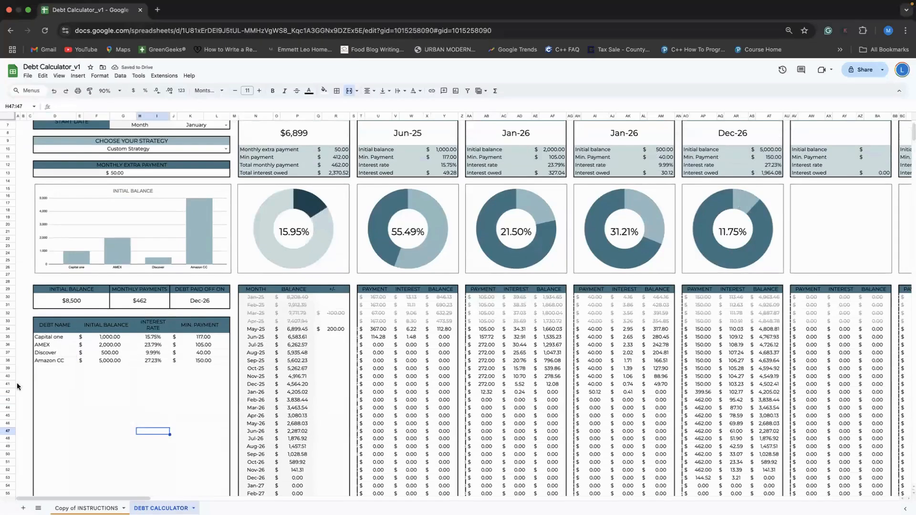
pyautogui.scroll(3, 655, 350)
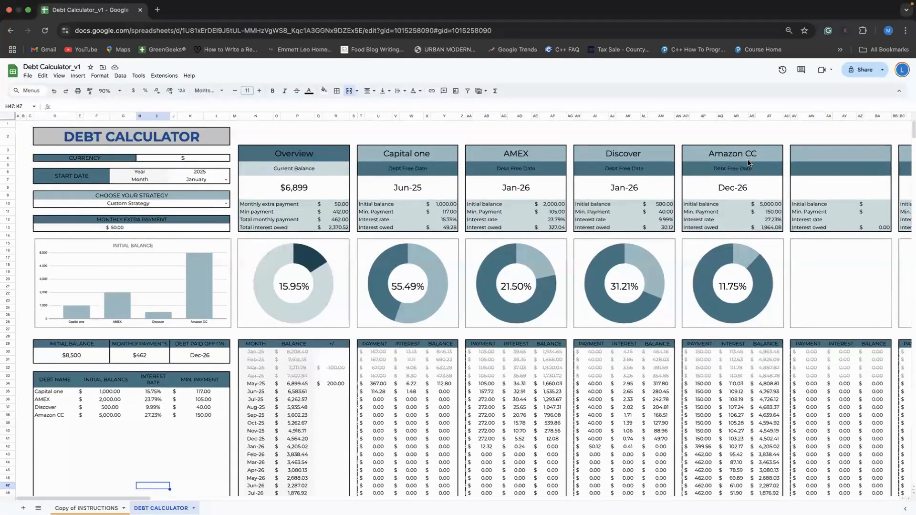
pyautogui.scroll(-2, 692, 280)
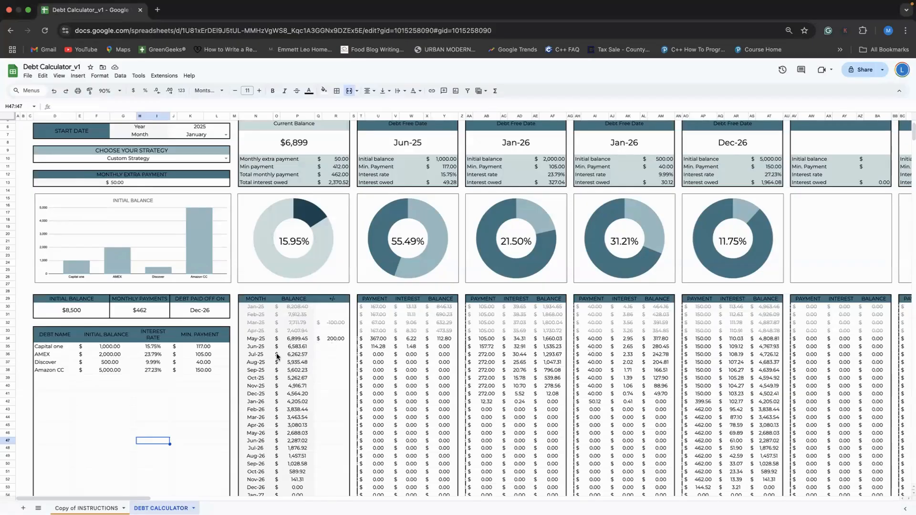
pyautogui.scroll(2, 434, 233)
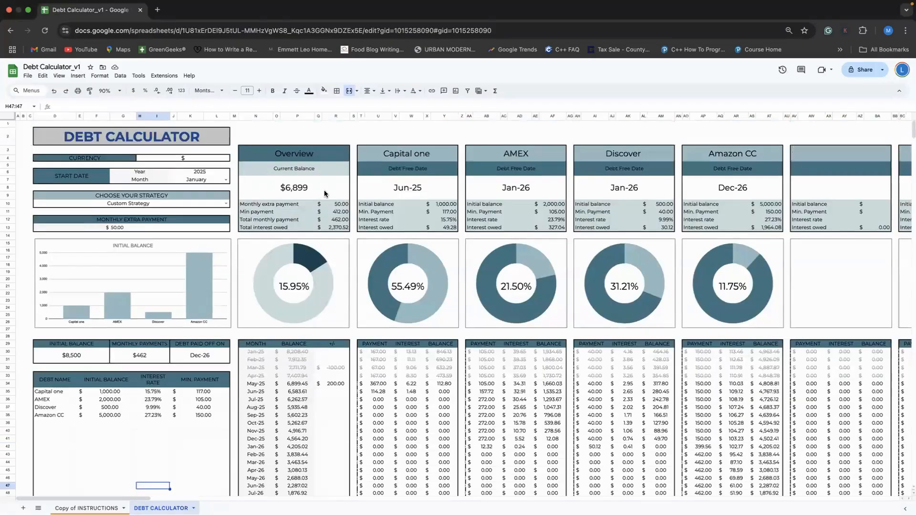